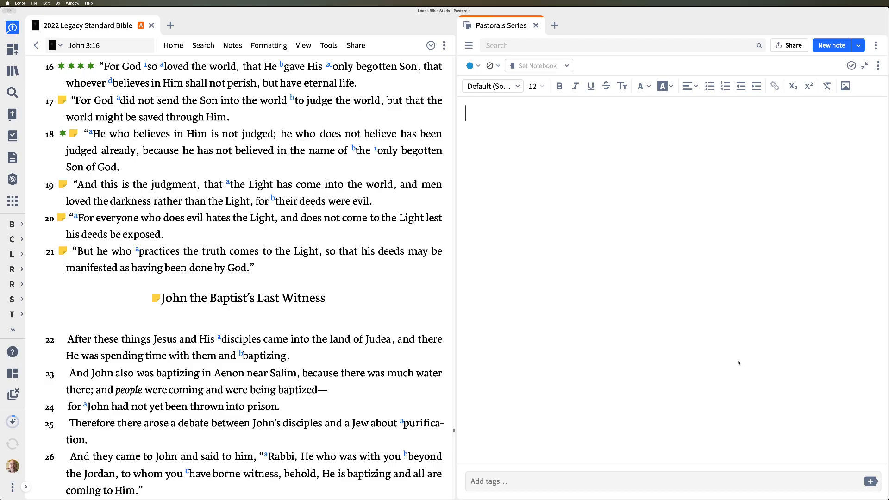
Step: Enter the references John 3:16 and Second Timothy 3:16 on separate lines of the note
type("John 3:16")
key("Return")
mouse_move(482, 117)
type("Se")
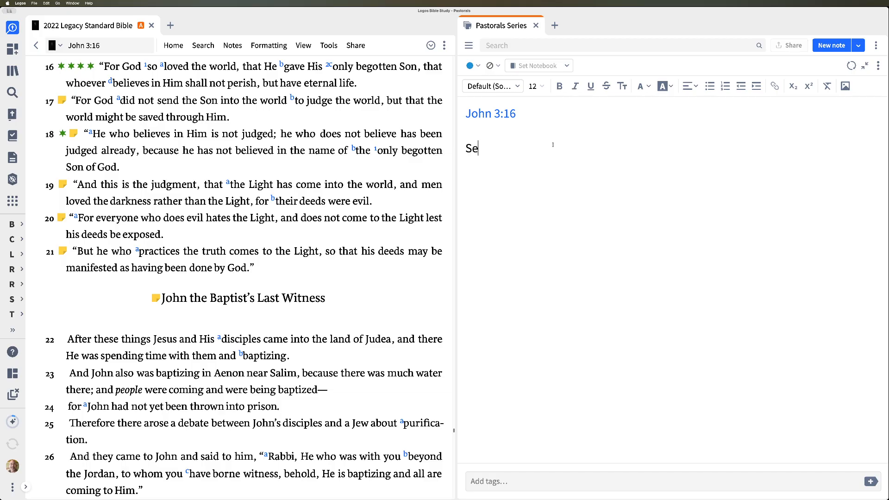
type("cond Timothy 3:16")
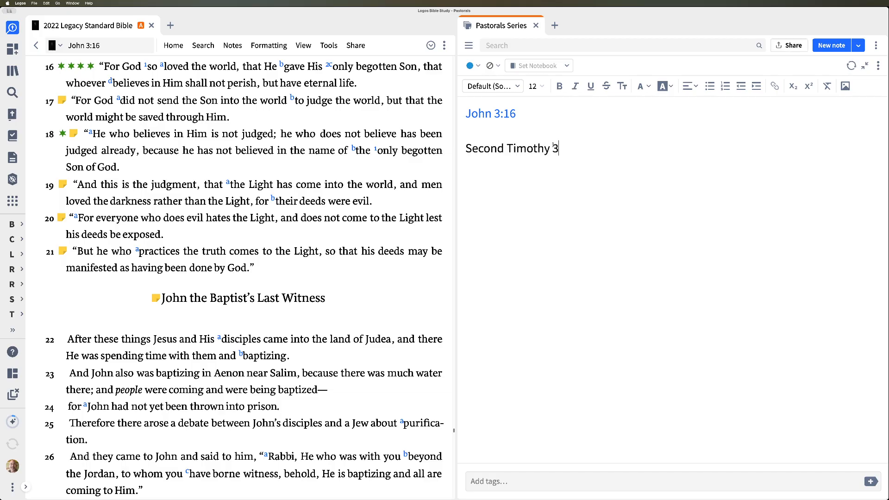
key("Return")
Step: Open the Second Timothy 3:16 reference from the note in the Bible, and return to the note below it
mouse_move(554, 148)
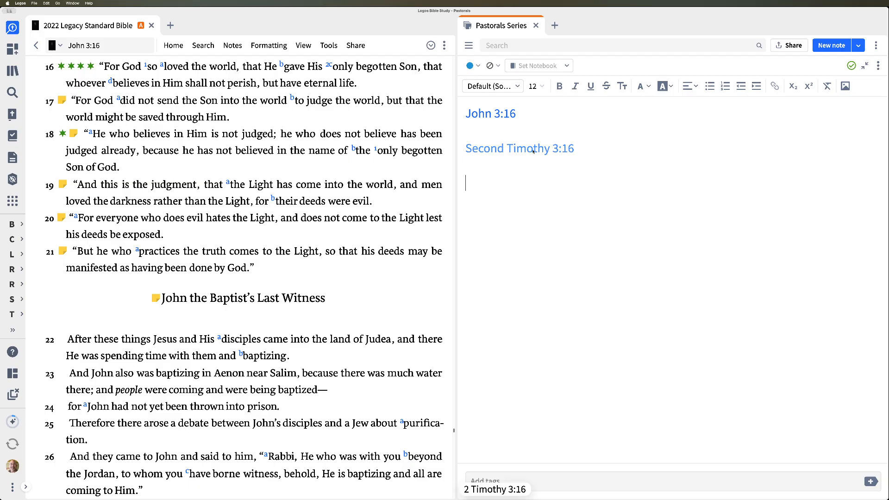
left_click(533, 149)
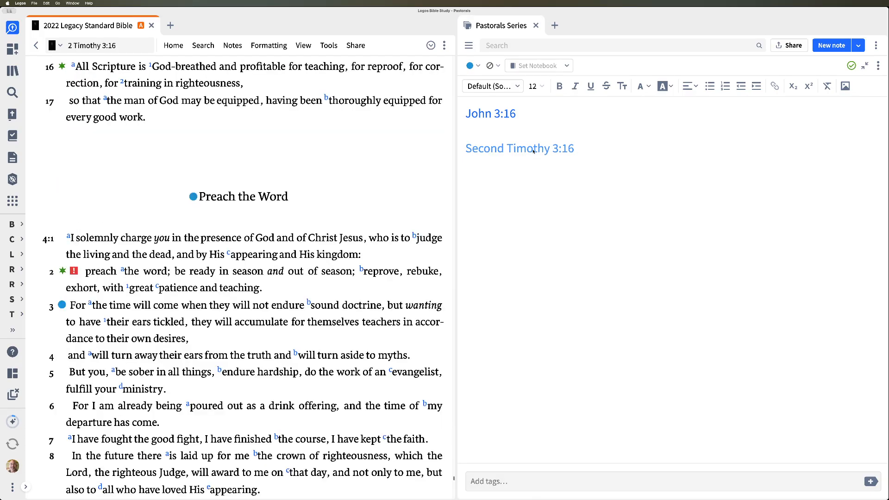
left_click(588, 189)
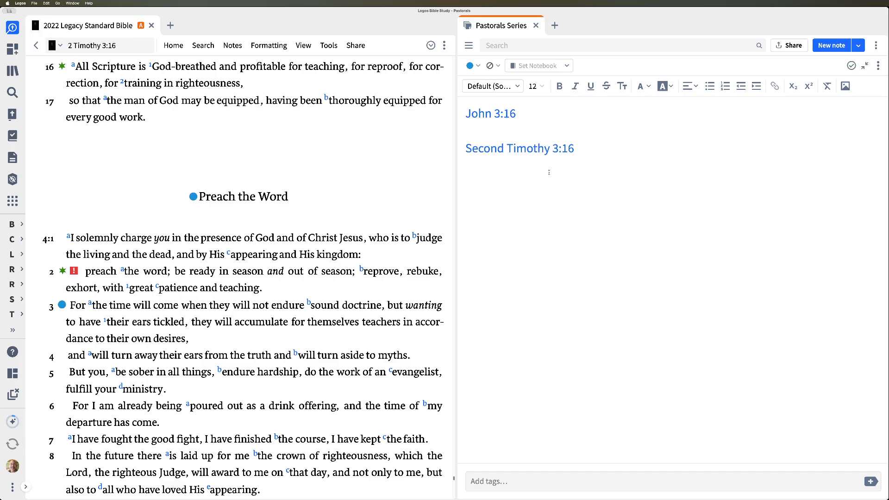
Step: Add the line "John 3:16 builds upon 3:14-15." below the two references
key("Return")
type("John 3:16 builds upon")
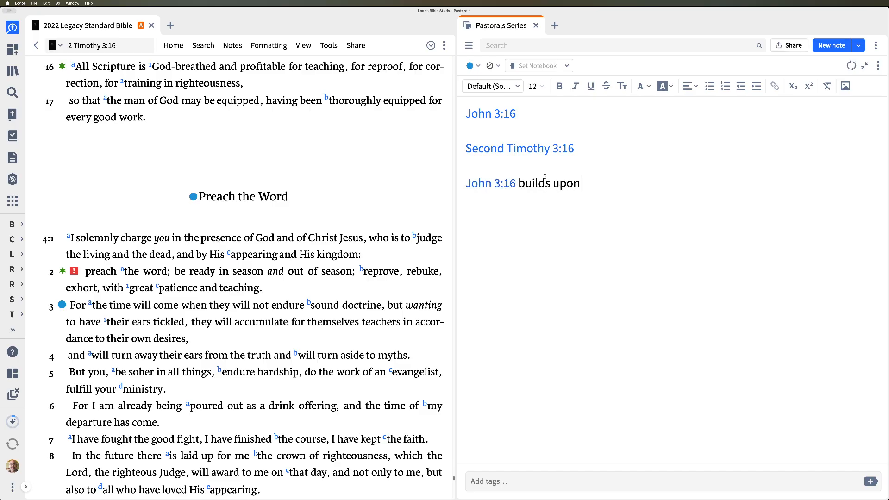
type(" 3:14-15.")
type("John.")
key("BackSpace")
key("BackSpace")
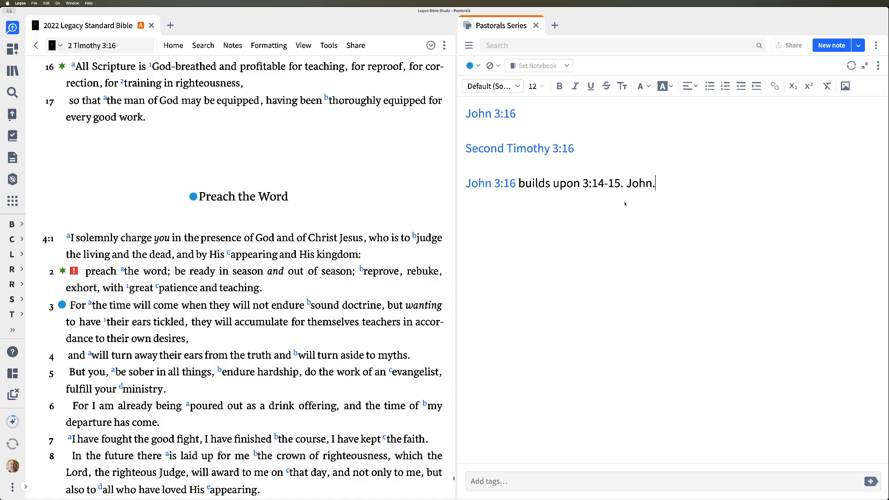
type("1.")
key("BackSpace")
key("BackSpace")
Step: Link the text 3:14-15 in the John line to John 3:14-15, and open that passage in the Bible
key("Left")
key("Left")
key("Right")
key("shift+Left")
key("shift+Left")
key("shift+Left")
key("shift+Left")
key("shift+Left")
key("shift+Left")
key("shift+Left")
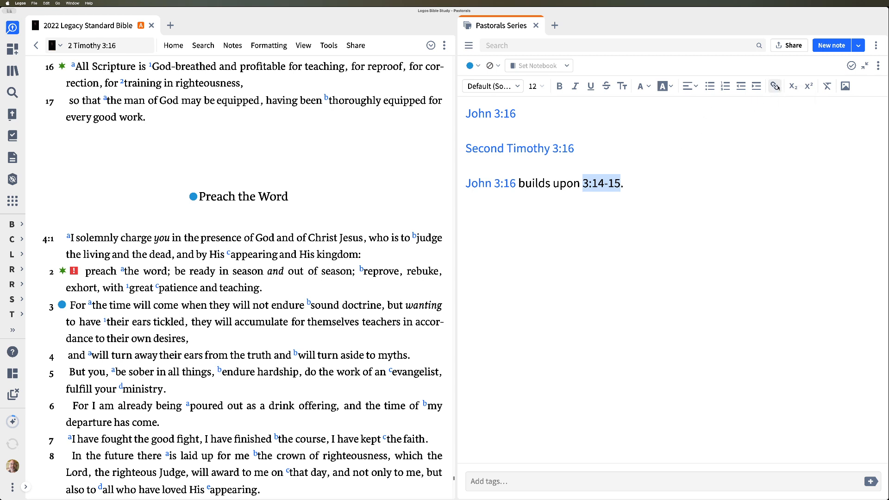
key("super+k")
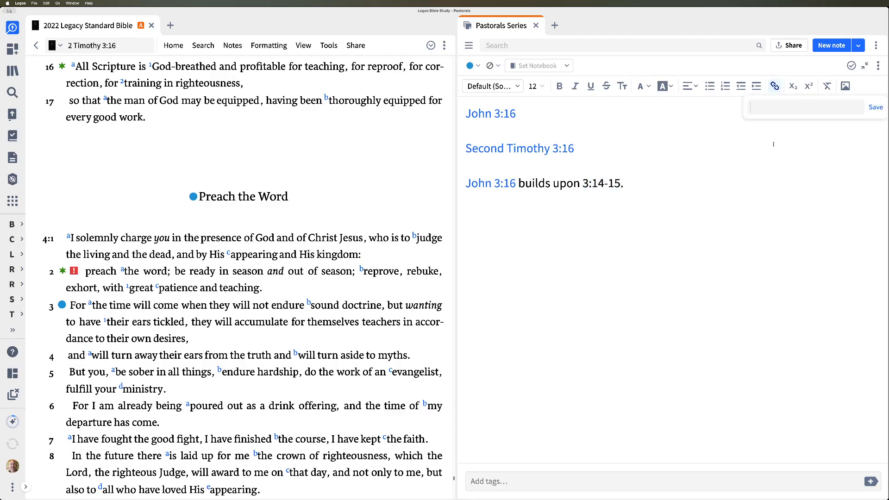
type("John 3:14-15")
key("Return")
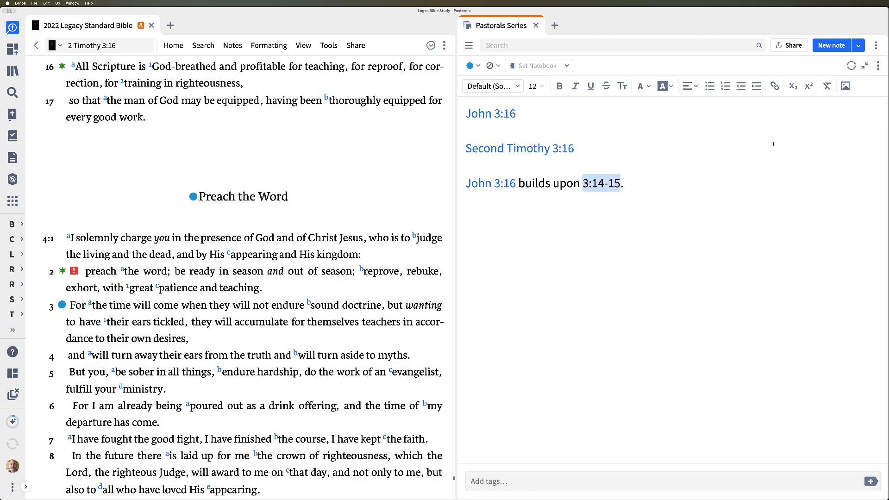
left_click(674, 207)
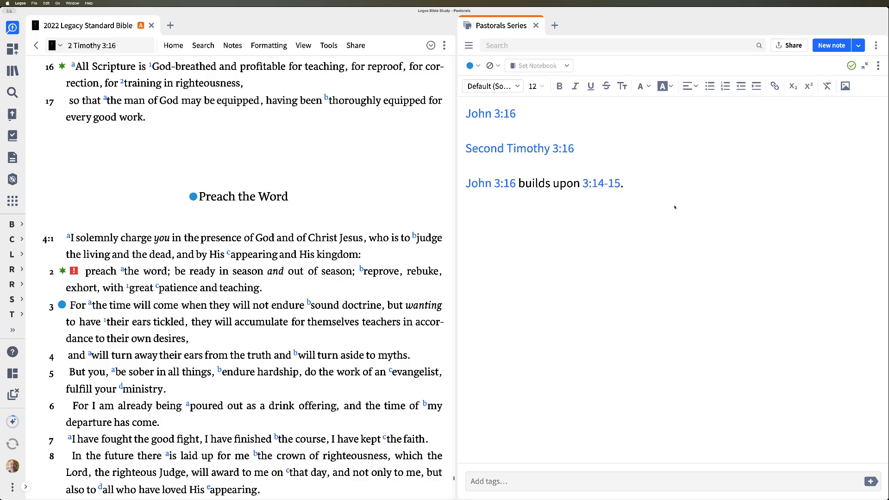
left_click(600, 184)
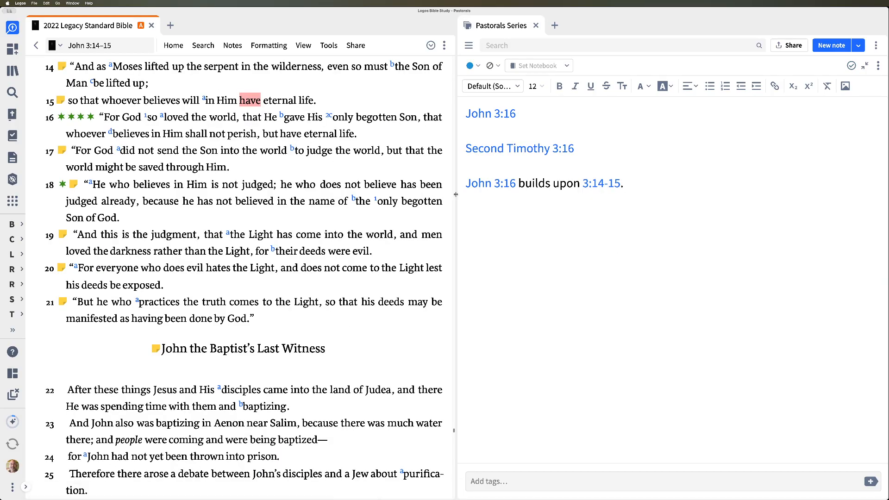
left_click(638, 189)
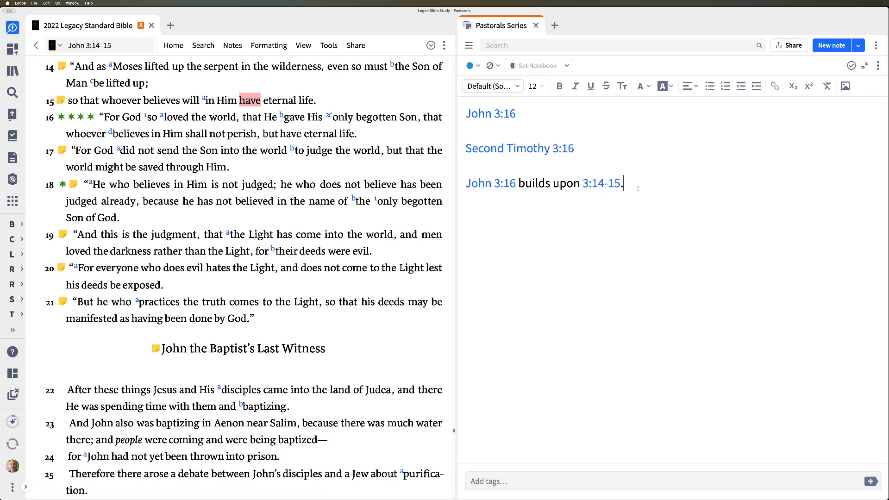
Step: Add a new line reading "Second Timothy 3:16 builds upon 3:14-15." below the John line
key("Return")
key("Return")
type("Second Timiothy")
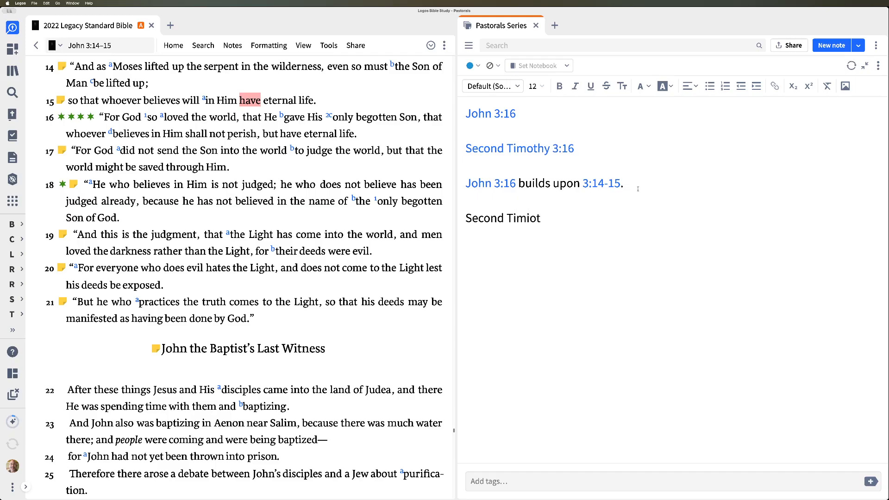
key("BackSpace")
key("BackSpace")
key("BackSpace")
key("BackSpace")
key("BackSpace")
key("BackSpace")
type("othy 3:16")
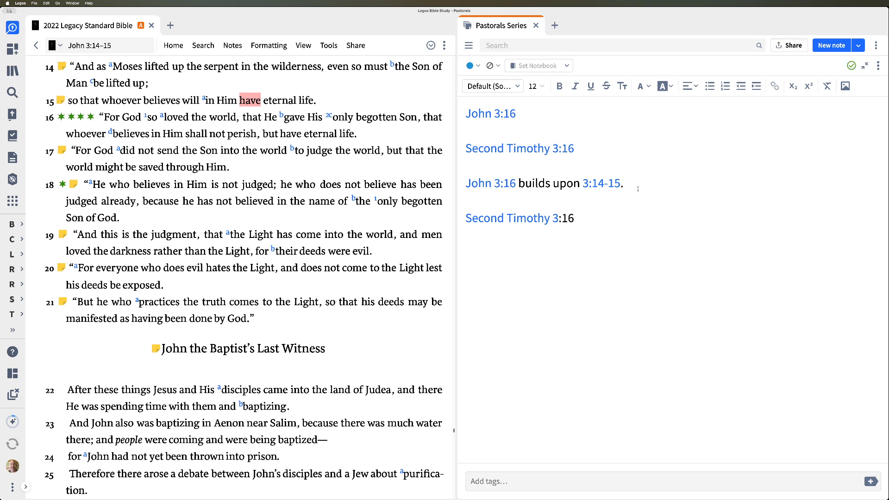
type(" builds upon")
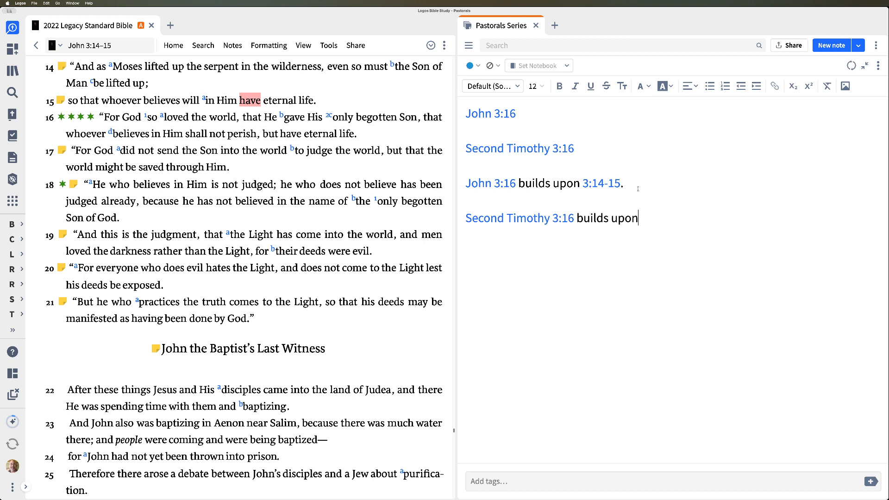
type(" 3:14-15.")
Step: Link the text 3:14-15 in the Second Timothy line to 2 Timothy 3:14-15 and check the link's target
key("Left")
key("Left")
key("Right")
key("shift+Left")
key("shift+Left")
key("shift+Left")
key("shift+Left")
key("shift+Left")
key("shift+Left")
key("shift+Left")
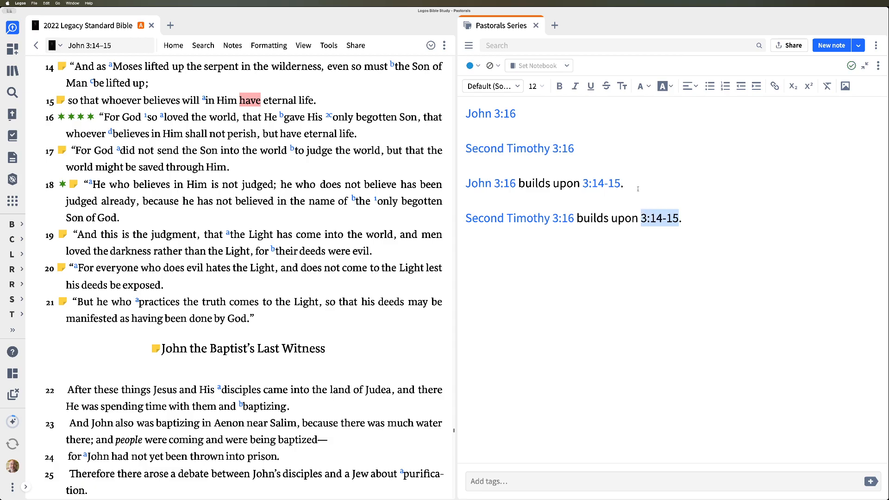
key("super+k")
key("super+v")
key("Return")
left_click(699, 212)
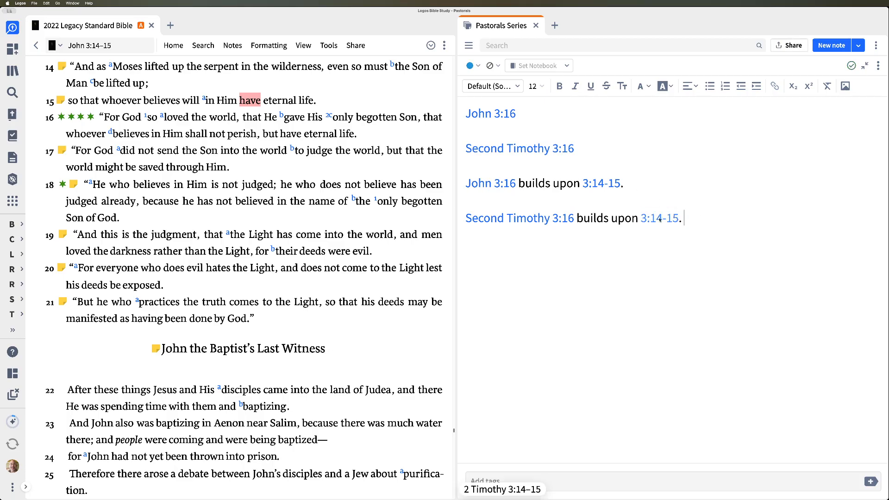
mouse_move(660, 219)
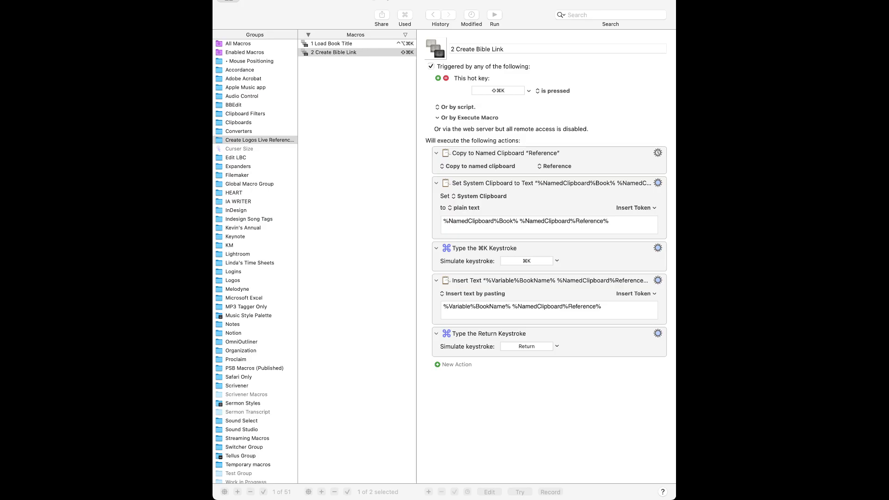
Step: Switch to Keyboard Maestro and view the 1 Load Book Title macro
key("super+Tab")
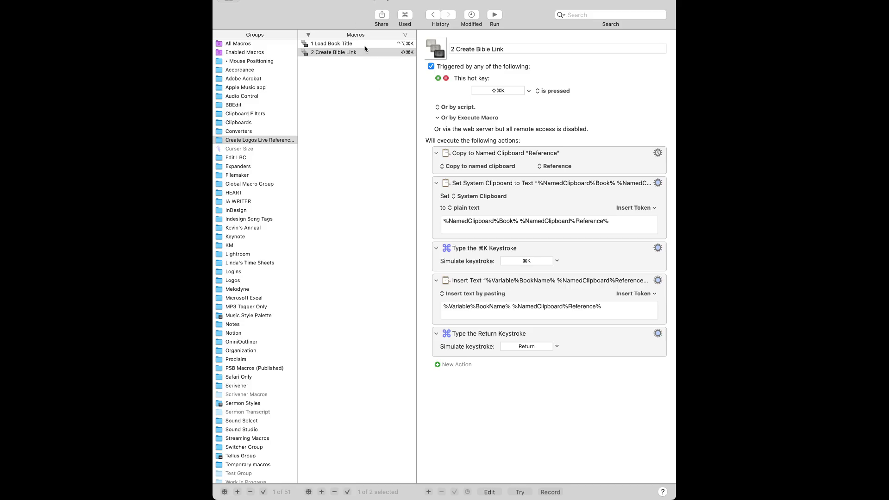
left_click(365, 44)
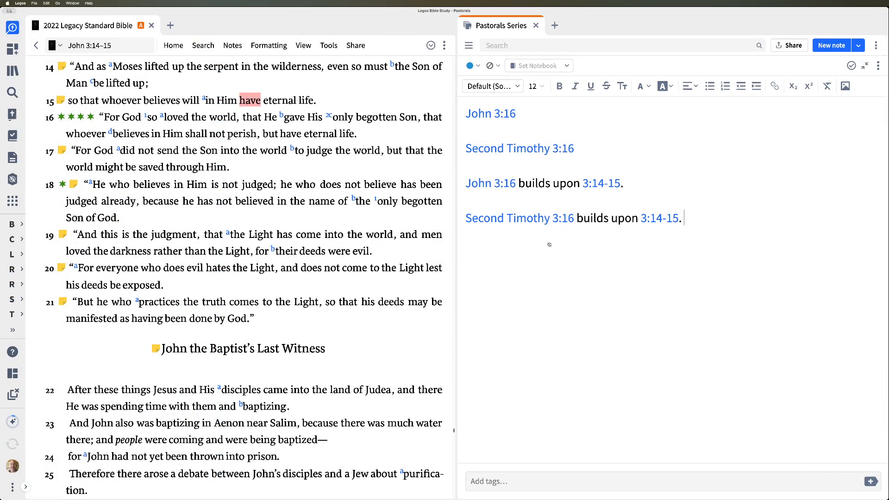
Step: Switch back to Logos and add the line "3:1 and 10:10." at the end of the note
key("super+Tab")
left_click(548, 243)
type("3:1 and 10:10.")
Step: Turn the 3:1 reference in the last line into a Bible link
key("Left")
key("Left")
key("Left")
key("Left")
key("Left")
key("Left")
key("Left")
key("Left")
key("Left")
key("Left")
key("Left")
key("Left")
key("Left")
key("Right")
key("Right")
key("shift+Left")
key("shift+Left")
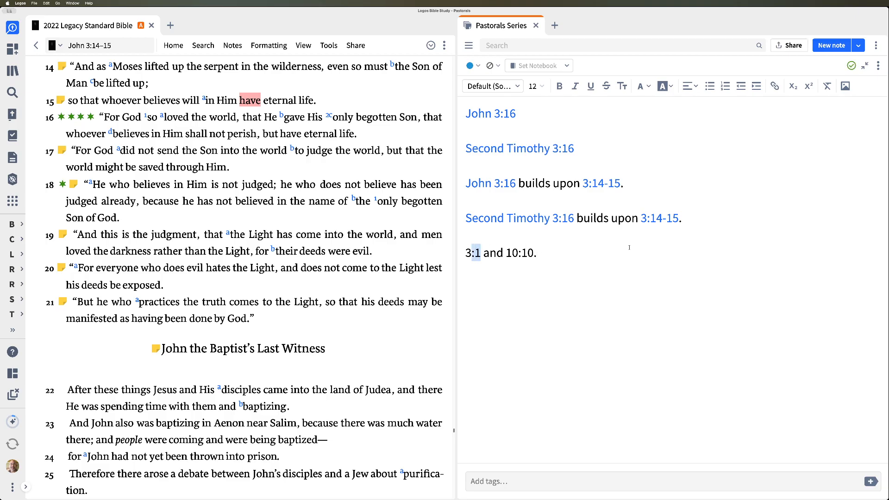
key("shift+Left")
key("super+k")
key("Return")
Step: Turn the 10:10 reference in the last line into a Bible link and check the new links
key("Right")
key("Right")
key("Right")
key("Right")
key("Right")
key("Right")
key("Left")
key("shift+Right")
key("shift+Right")
key("shift+Right")
key("shift+Right")
key("shift+Right")
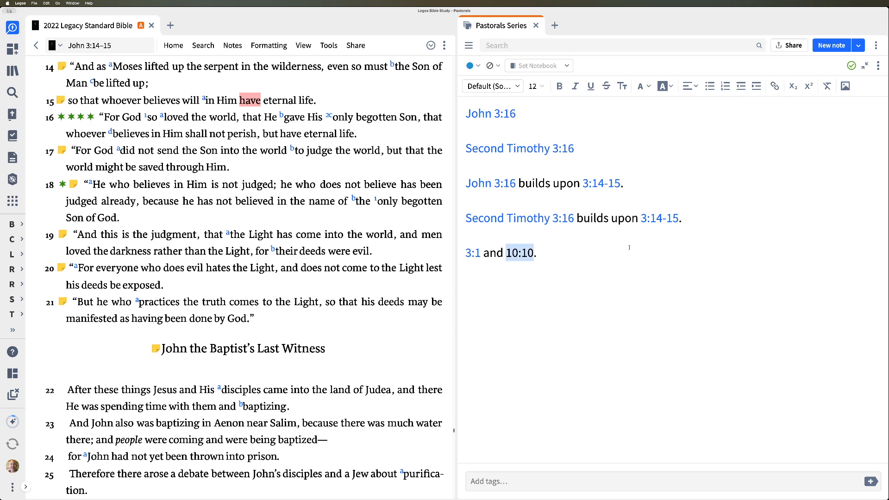
key("super+k")
key("Return")
mouse_move(478, 256)
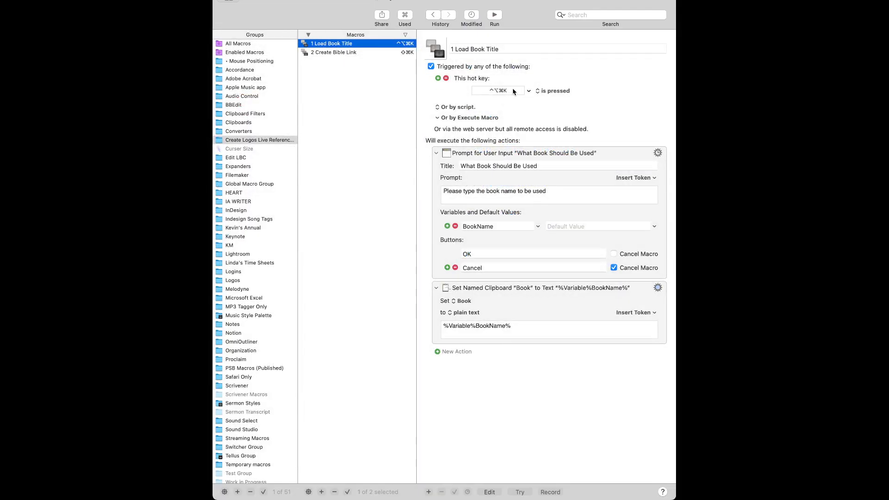
Step: Compare the hot keys and actions of the 1 Load Book Title and 2 Create Bible Link macros in Keyboard Maestro
left_click(354, 52)
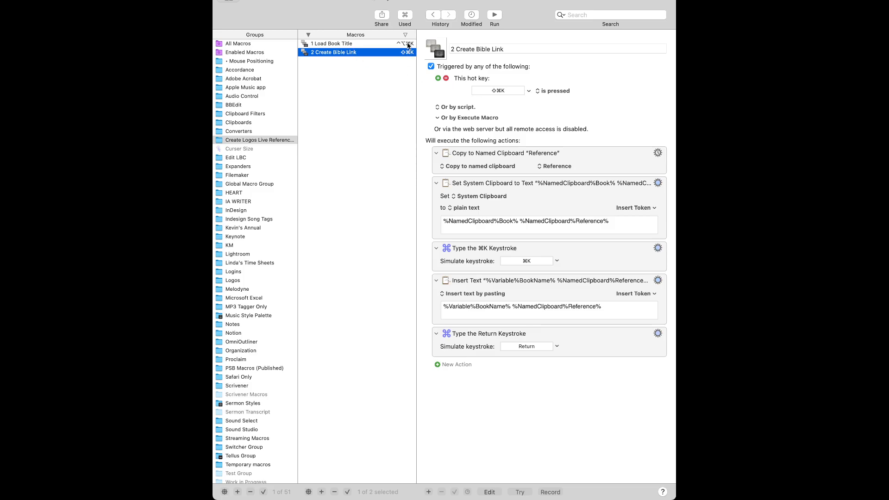
left_click(408, 45)
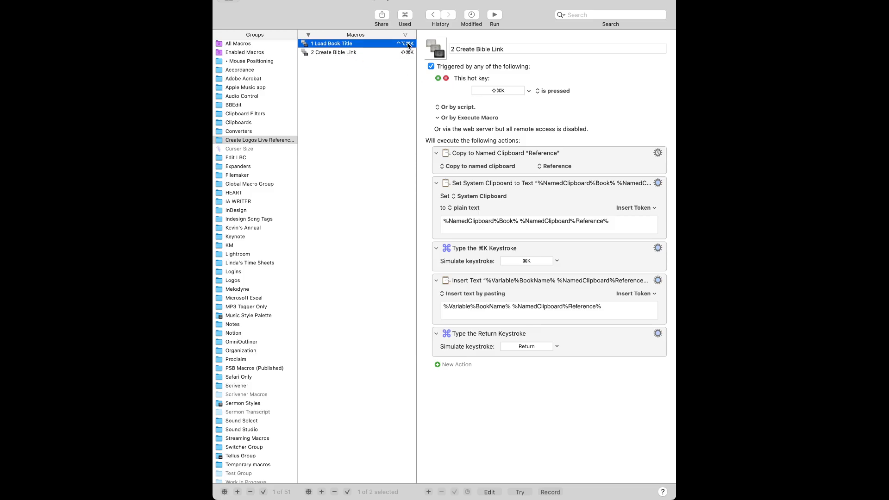
left_click(516, 92)
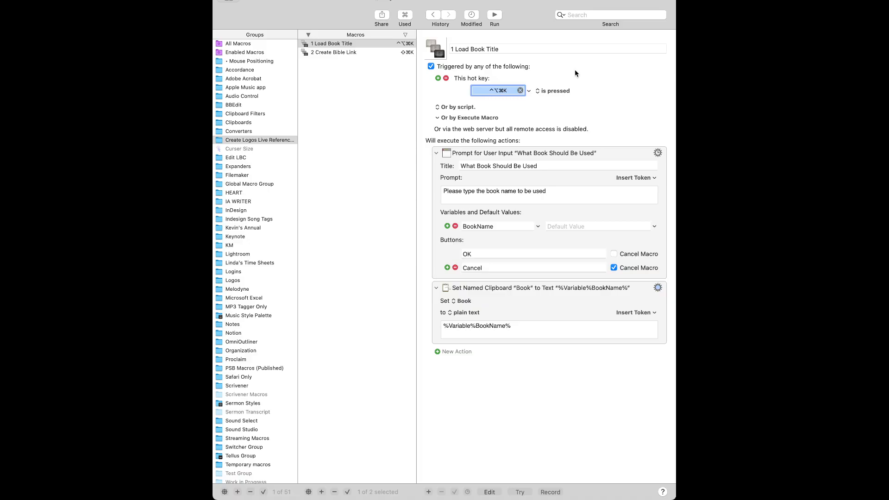
left_click(379, 53)
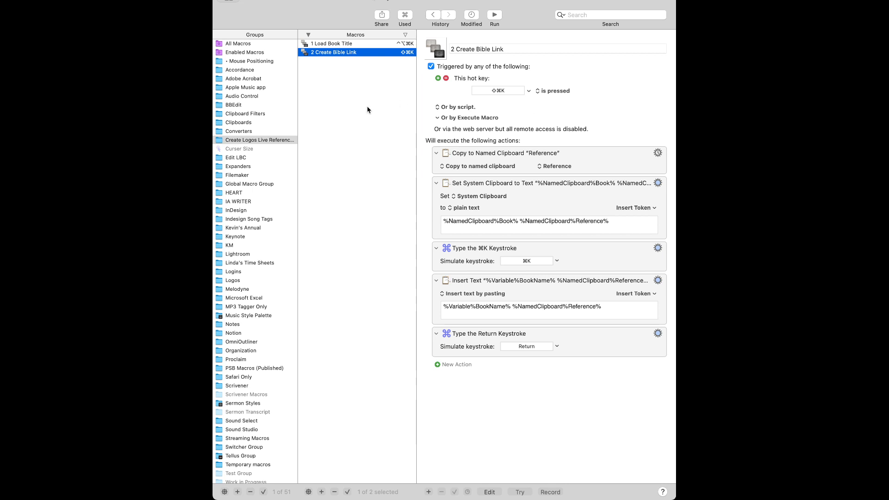
left_click(370, 45)
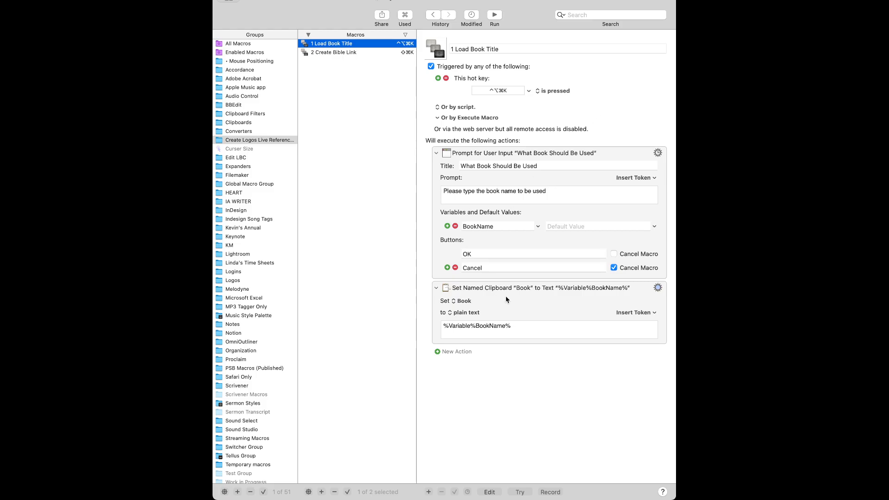
left_click(376, 53)
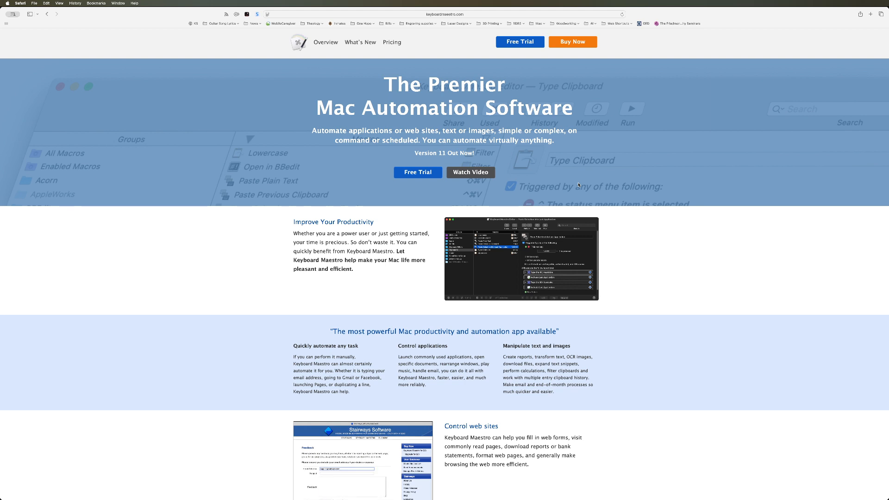
key("super+Tab")
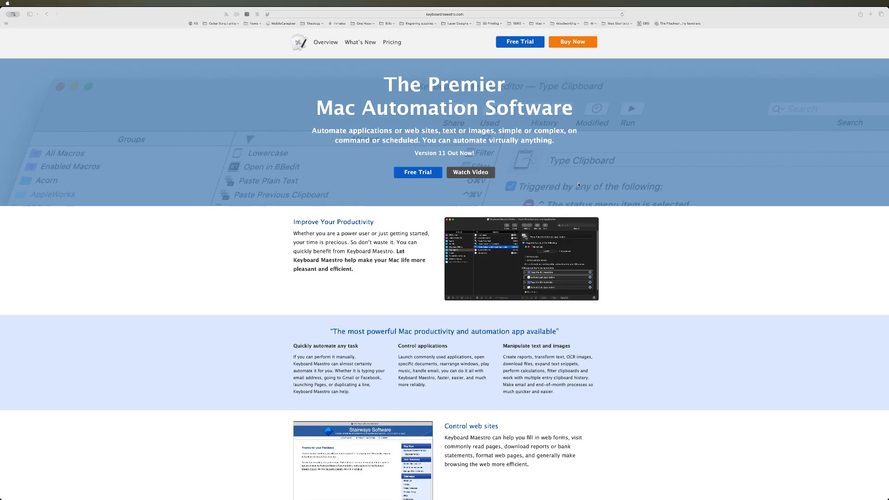